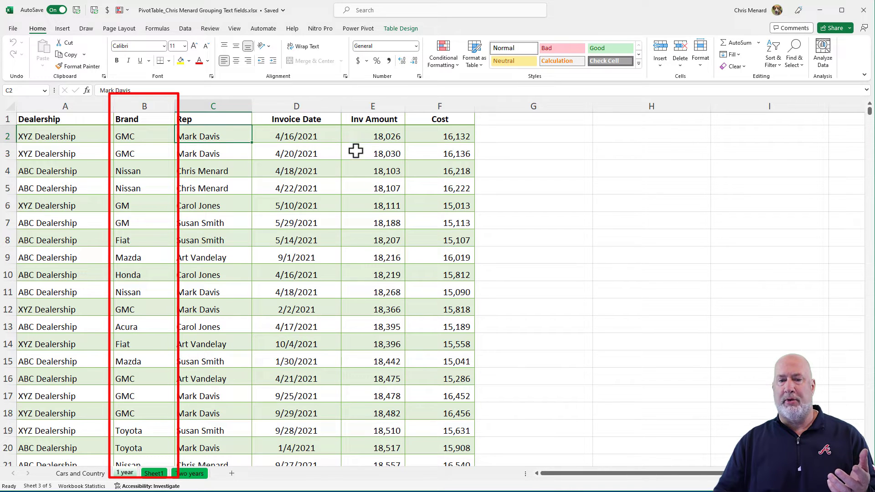
Step: Insert a PivotTable on a new sheet with Brand as rows and summed Inv Amount
left_click(131, 135)
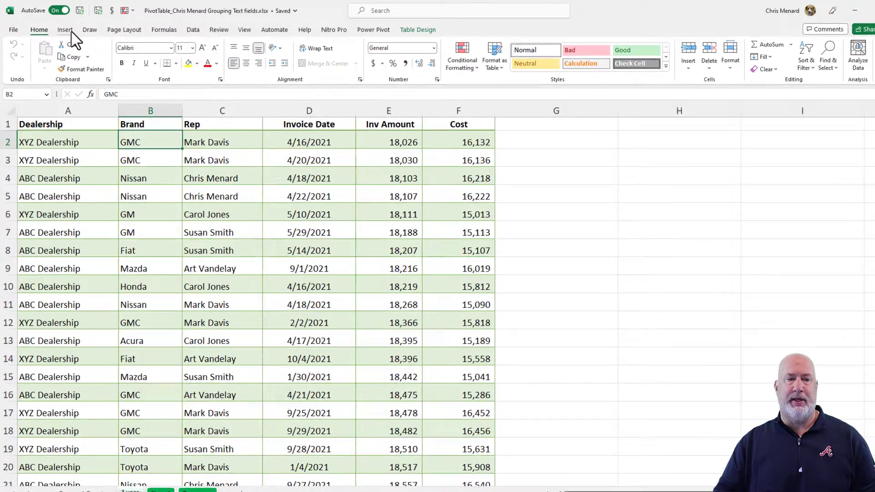
left_click(68, 28)
left_click(38, 67)
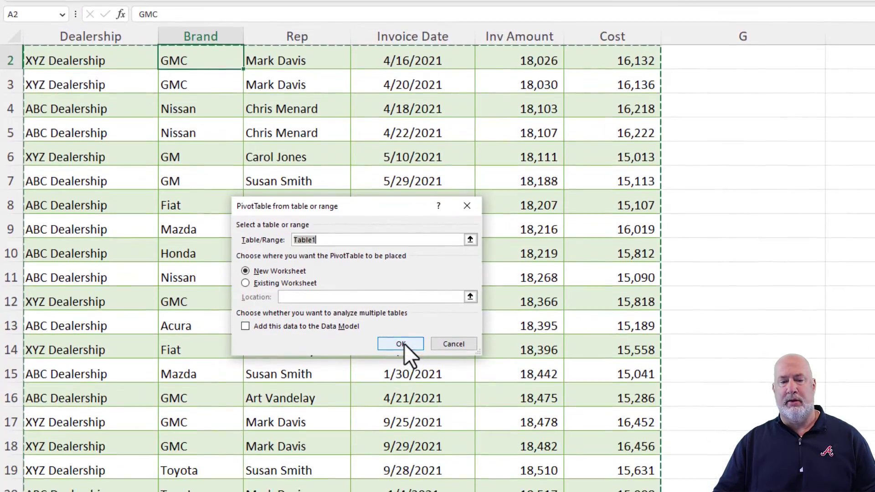
left_click(404, 344)
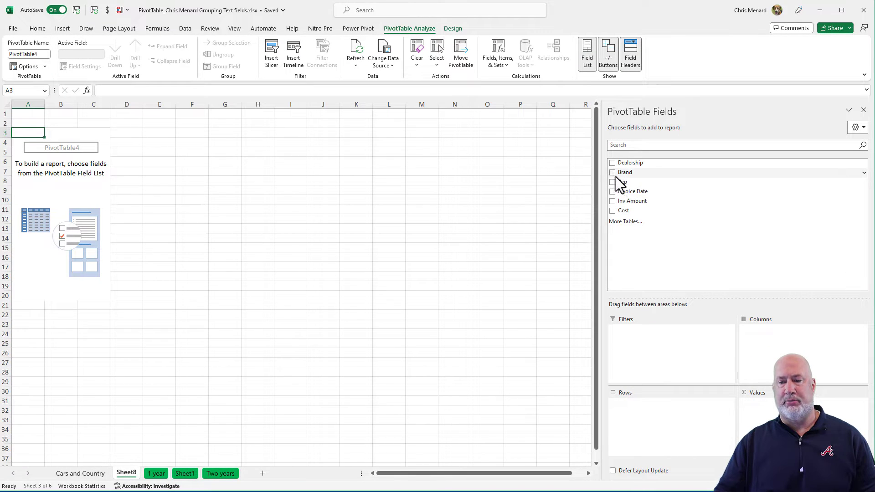
left_click(612, 173)
left_click(611, 201)
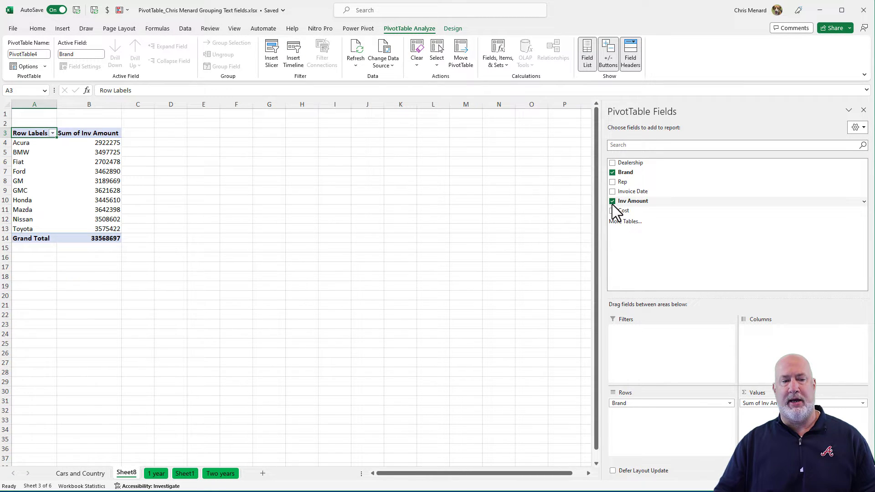
scroll(261, 283, "up", 1)
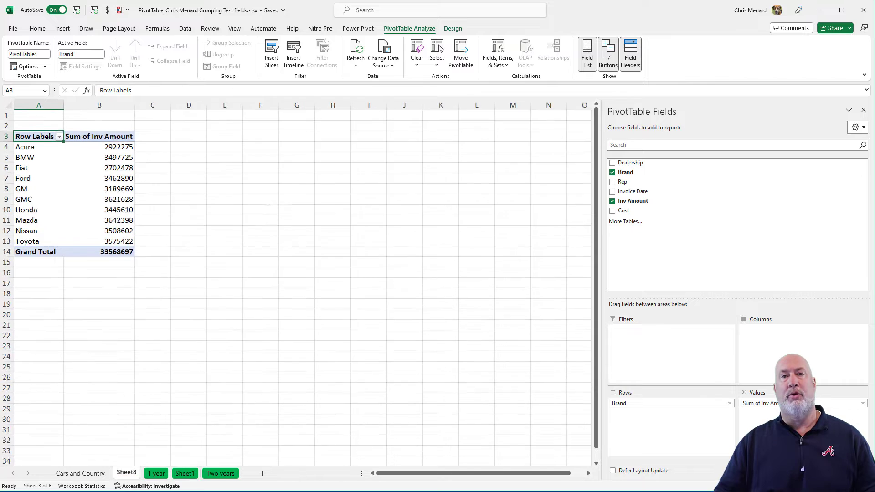
scroll(262, 282, "up", 1)
scroll(262, 283, "up", 1)
scroll(262, 282, "up", 1)
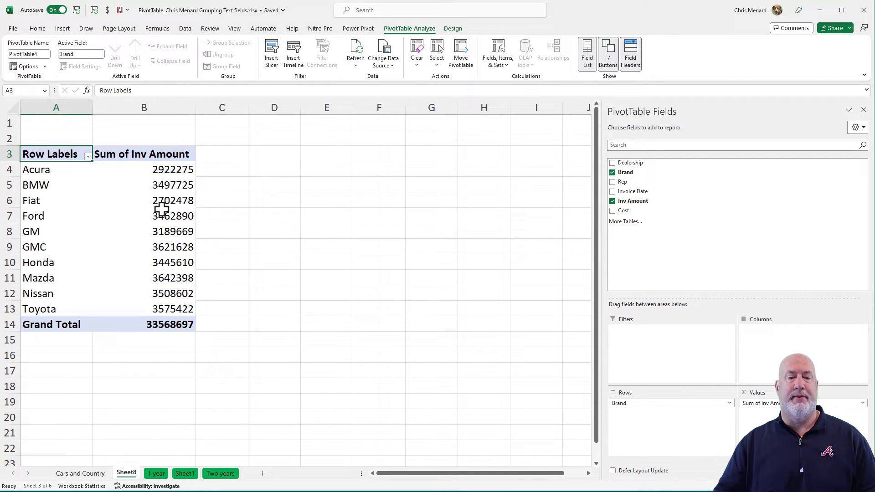
Step: Format the totals in B4:B14 with Comma Style and zero decimal places
left_click_drag(146, 175, 141, 316)
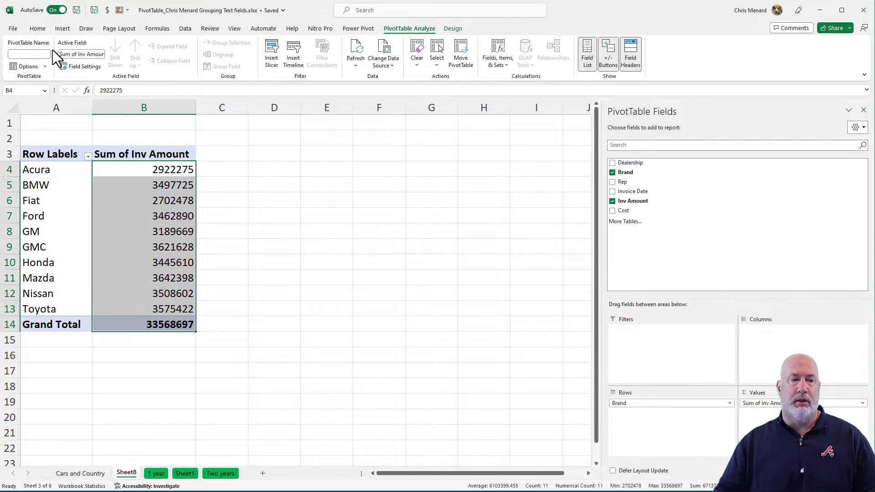
left_click(38, 29)
left_click(389, 61)
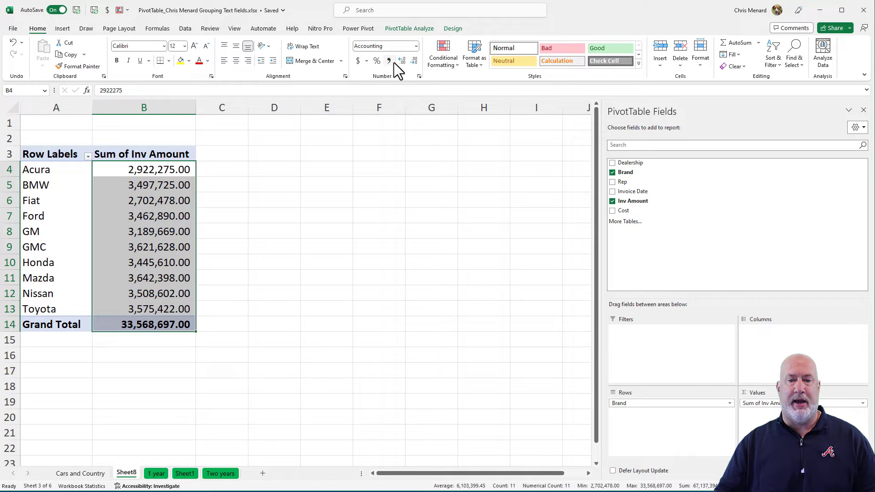
left_click(415, 62)
left_click(182, 171)
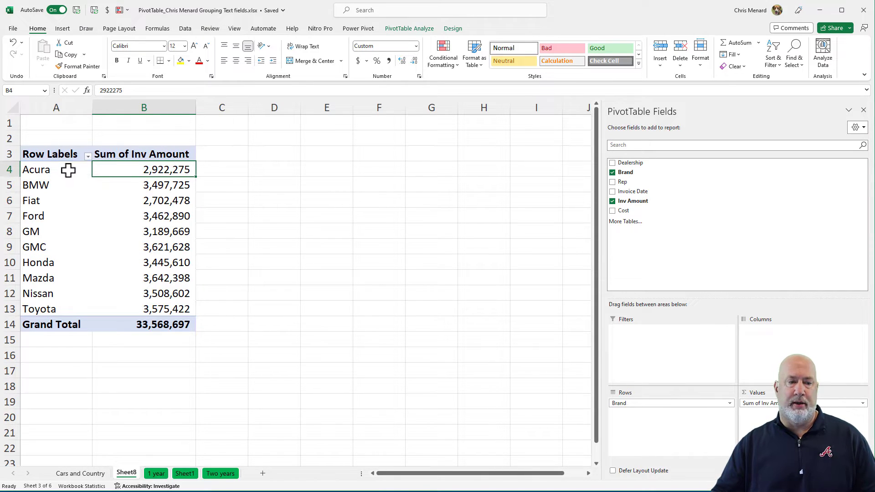
Step: Select the Acura label plus Honda through Toyota in the pivot row labels
left_click(68, 171)
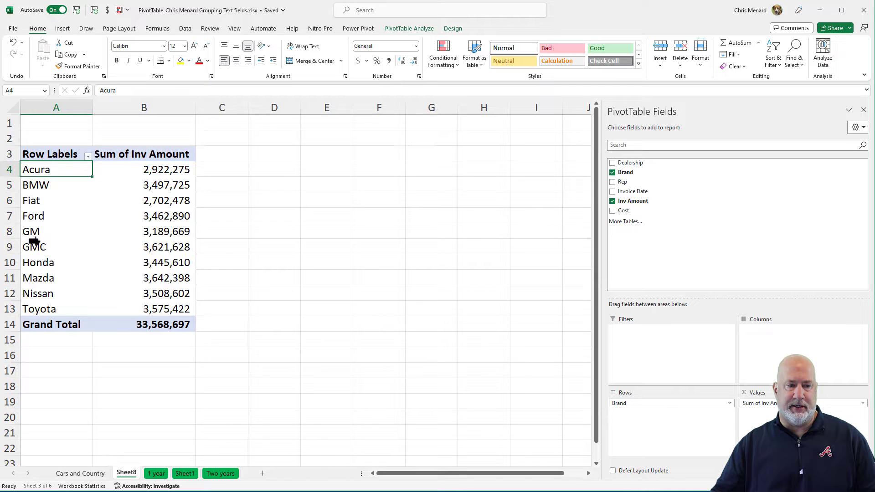
left_click(47, 267)
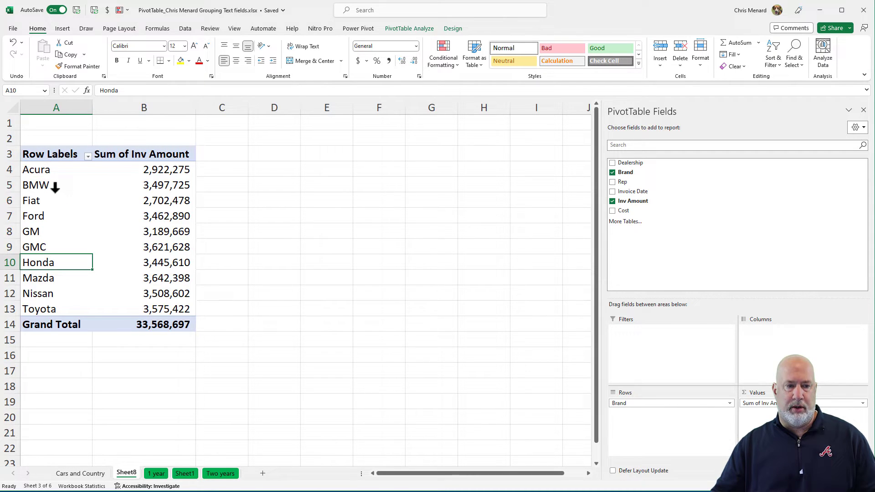
left_click(58, 172)
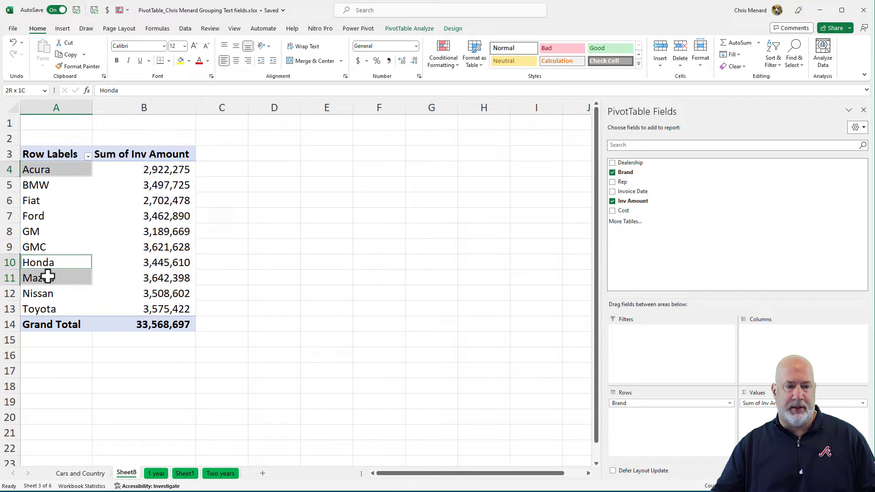
left_click_drag(48, 263, 48, 300, "ctrl")
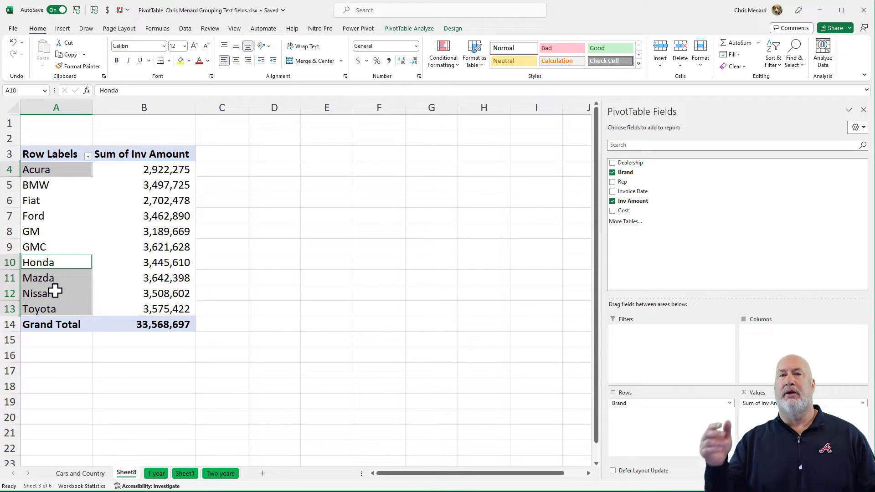
scroll(54, 292, "right", 5)
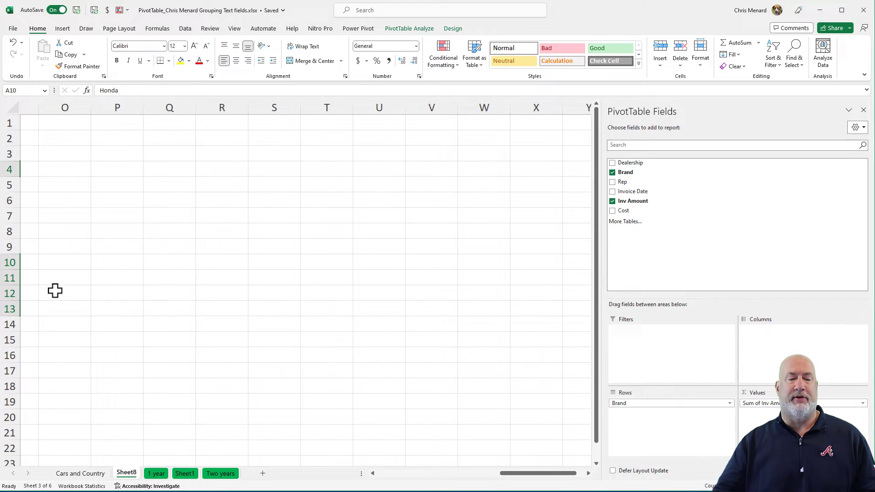
scroll(243, 290, "left", 5)
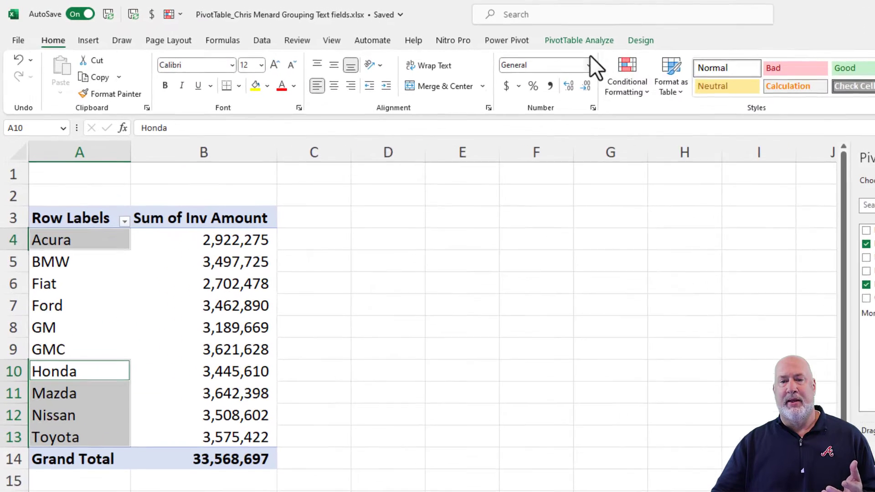
left_click(601, 44)
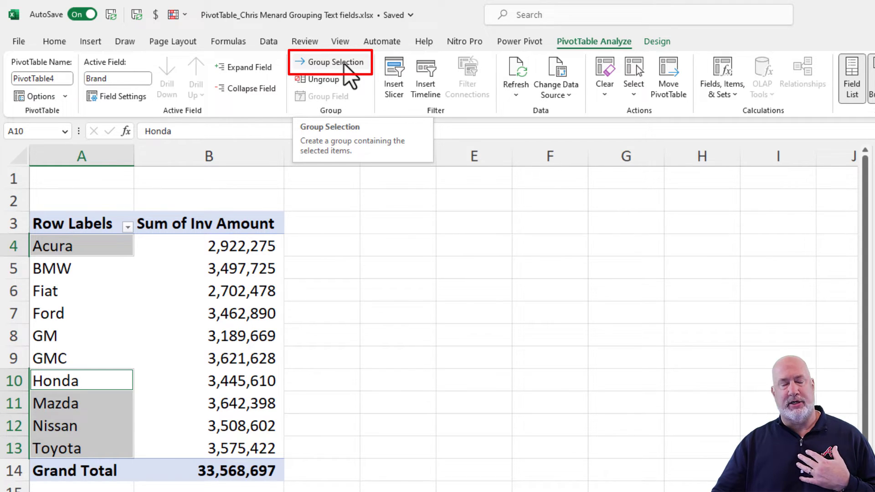
Step: Group the five selected Japanese brands as Group1, undoing and redoing the grouping once
right_click(105, 247)
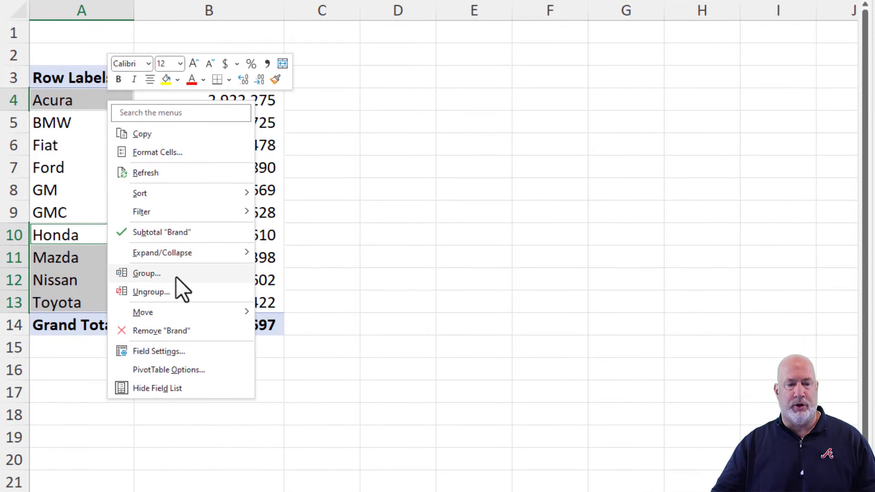
left_click(176, 277)
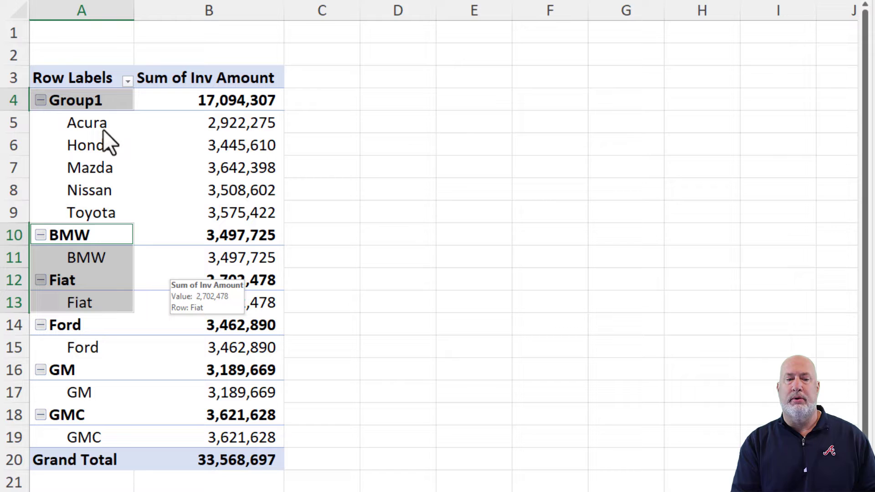
key("alt+shift+Left")
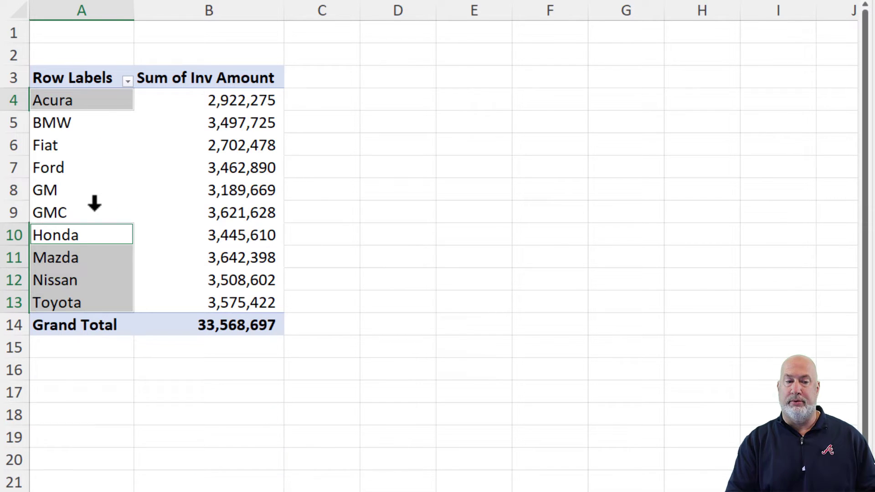
key("alt+shift+Right")
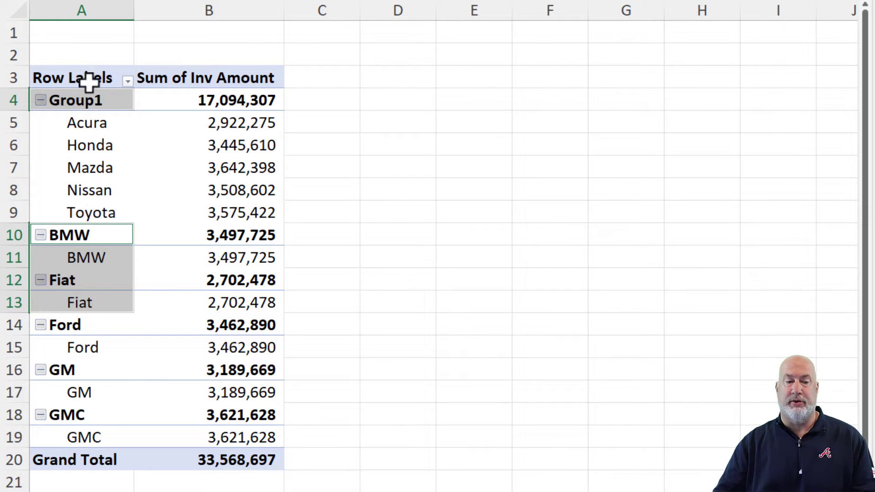
Step: Rename the Group1 label to Japan
left_click(98, 100)
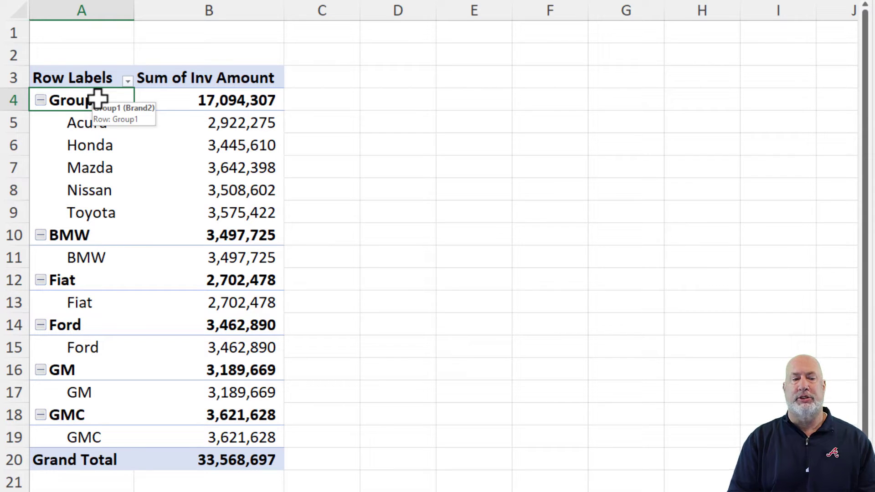
type("Japan")
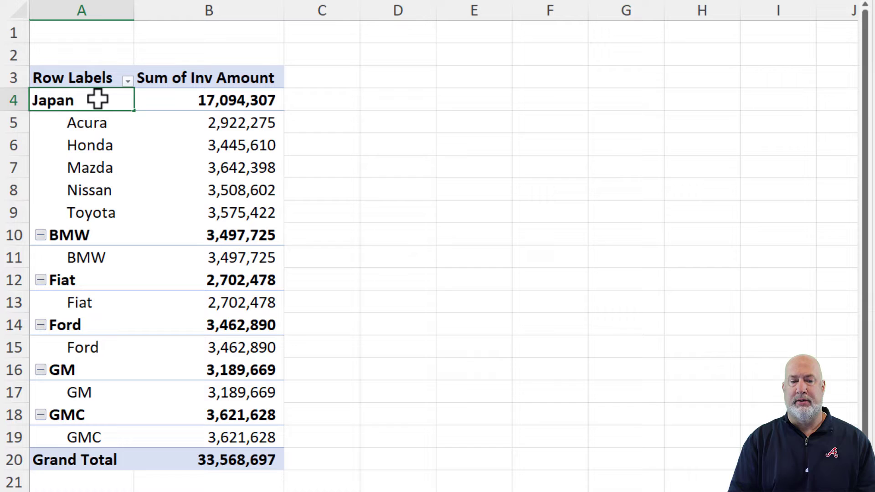
key("Return")
left_click(99, 100)
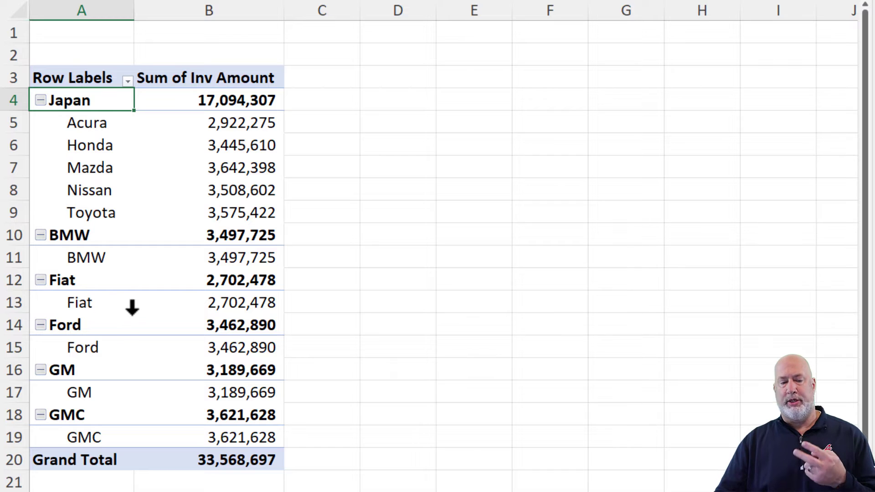
Step: Group Ford, GM and GMC and name the new group Americas
left_click(93, 348)
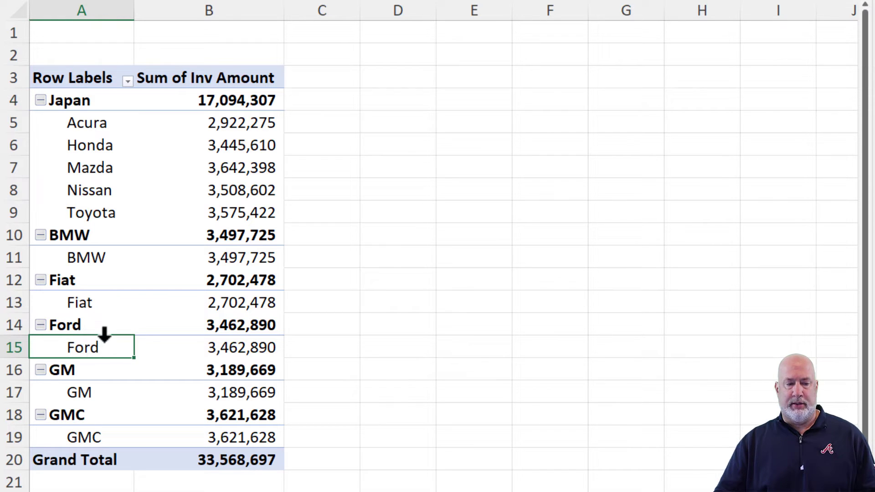
left_click(86, 394, "ctrl")
mouse_move(80, 393)
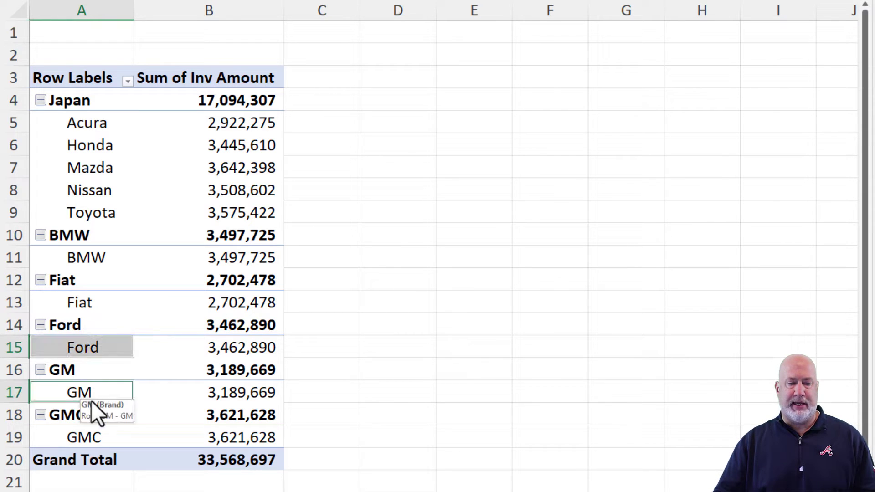
left_click(84, 438, "ctrl")
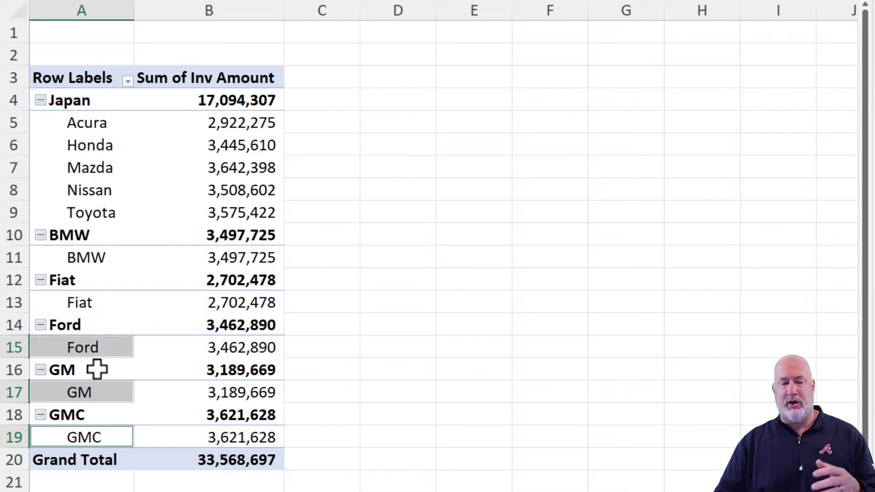
right_click(111, 347)
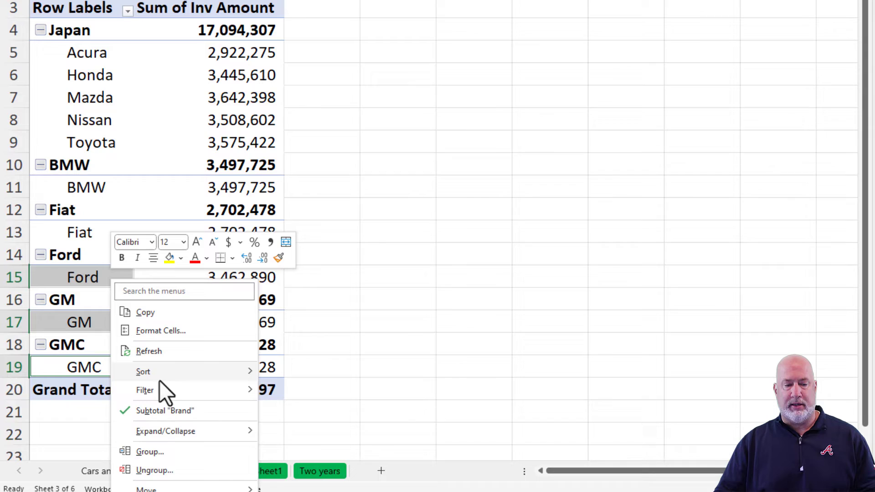
left_click(180, 448)
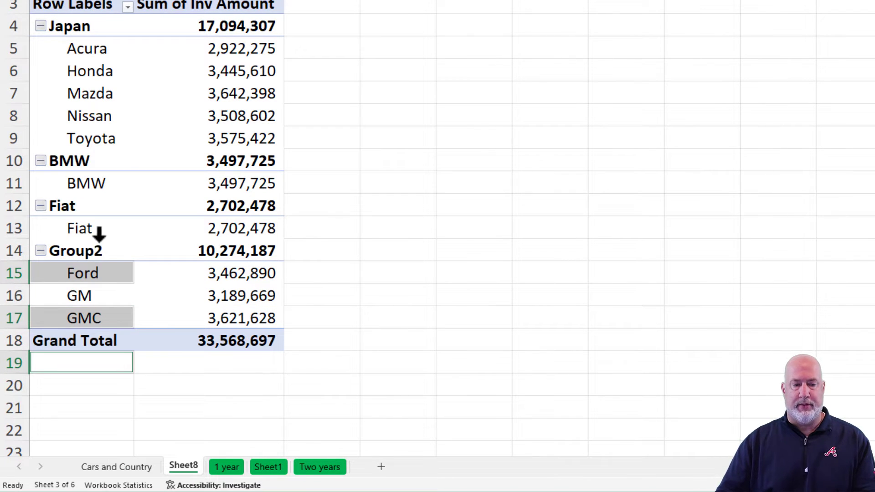
left_click(113, 253)
type("Ame")
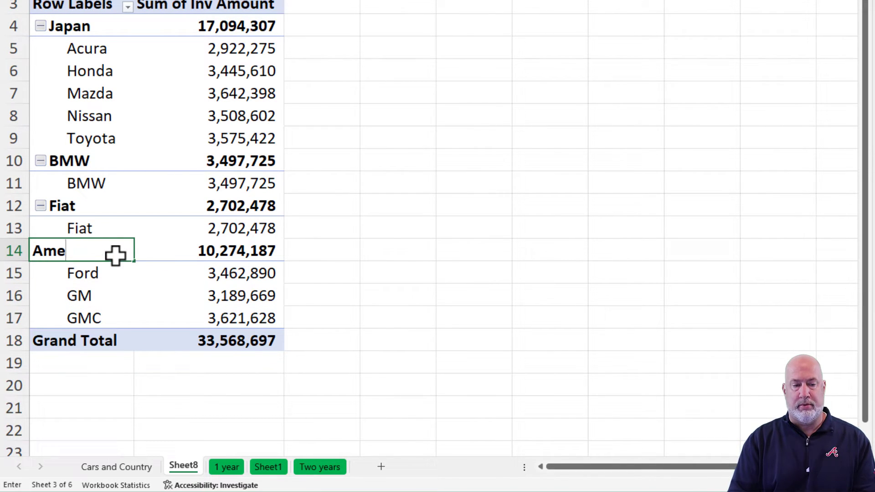
type("ricas")
key("Return")
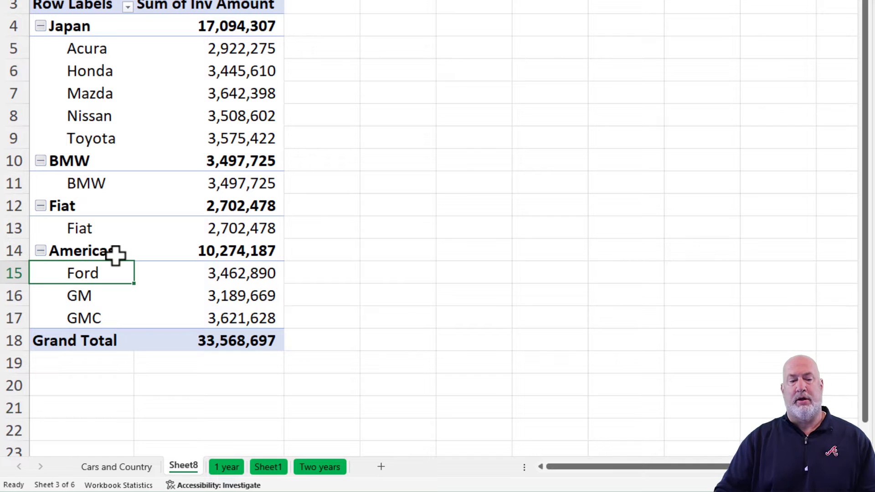
Step: Group BMW and Fiat and rename the resulting group to Other
left_click(80, 187)
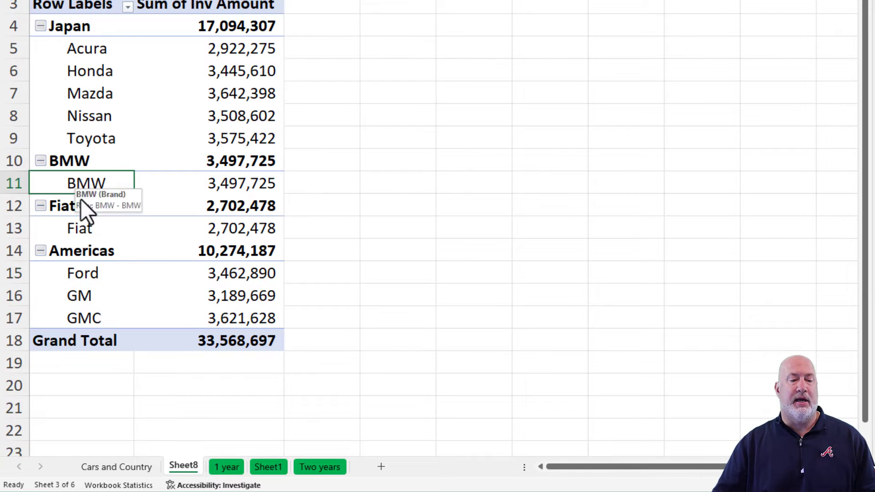
left_click(75, 229, "ctrl")
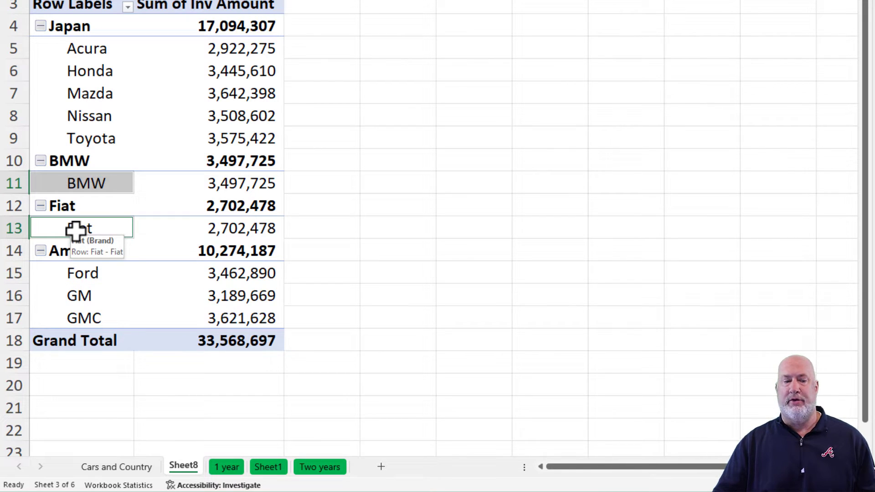
right_click(92, 183)
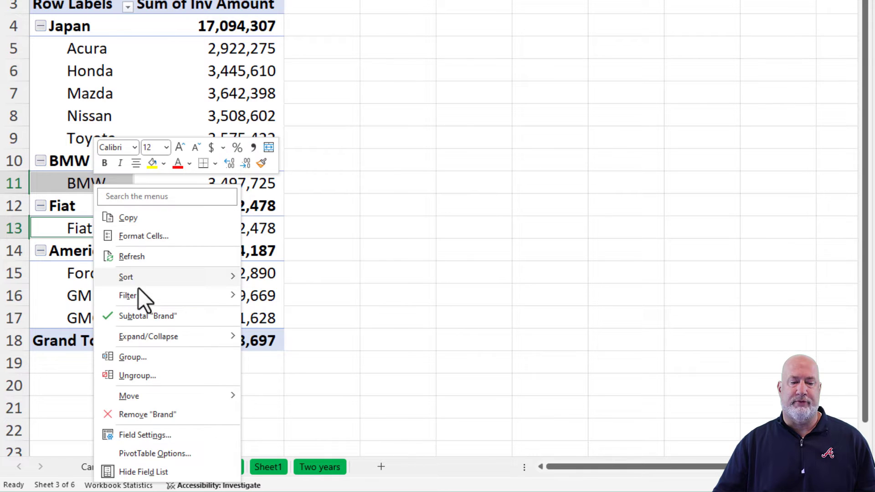
left_click(160, 354)
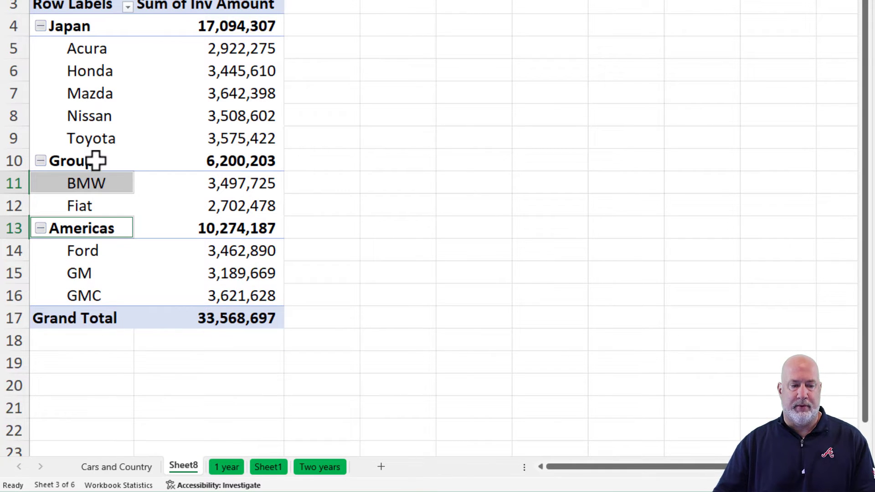
left_click(96, 161)
type("Other")
key("Return")
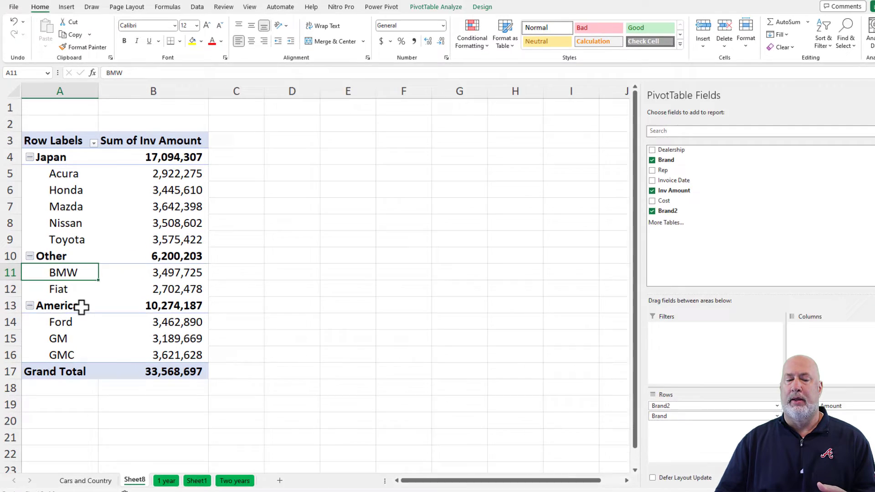
Step: Drag the Americas group label above Japan to the top of the pivot
left_click(77, 309)
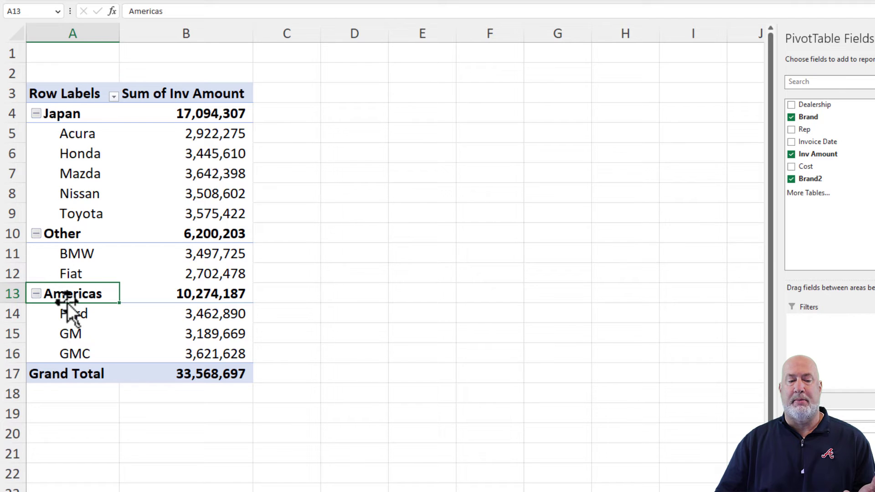
left_click_drag(67, 301, 75, 239)
left_click_drag(84, 172, 91, 135)
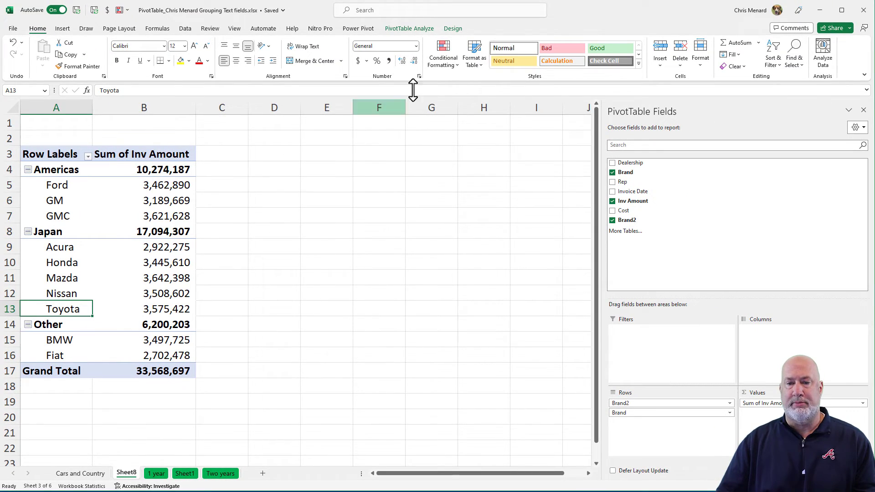
left_click(453, 28)
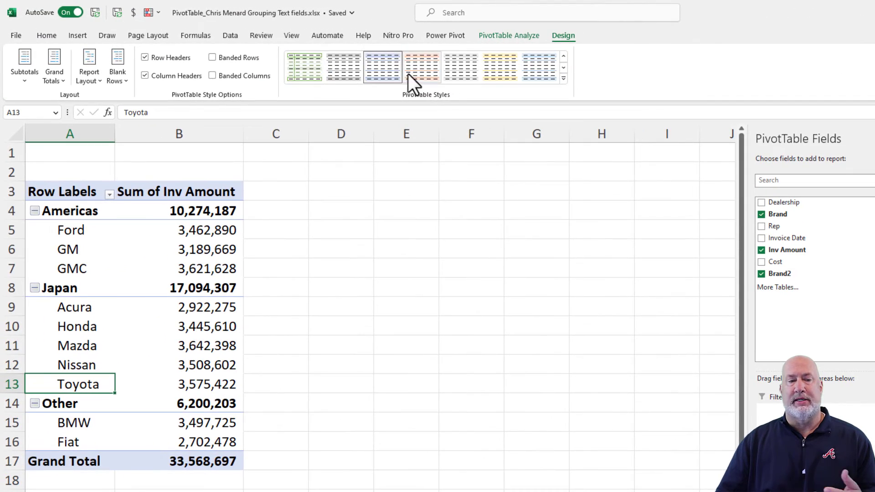
left_click(27, 78)
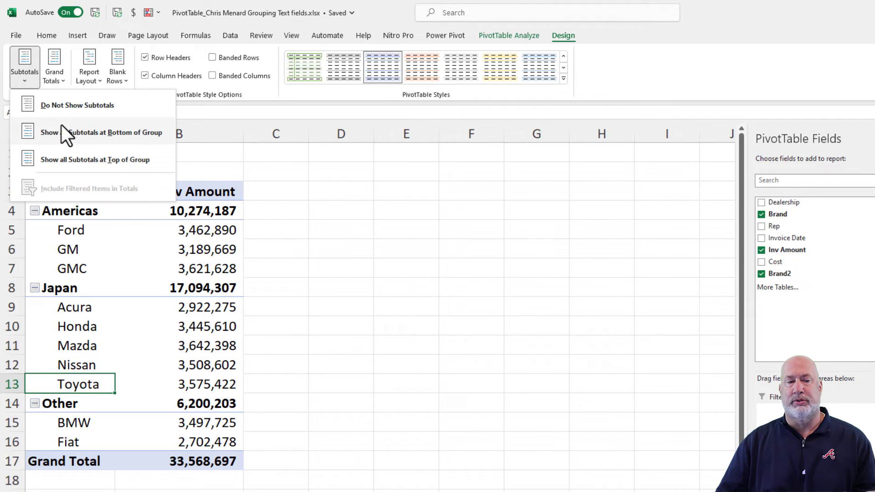
left_click(63, 108)
left_click(34, 80)
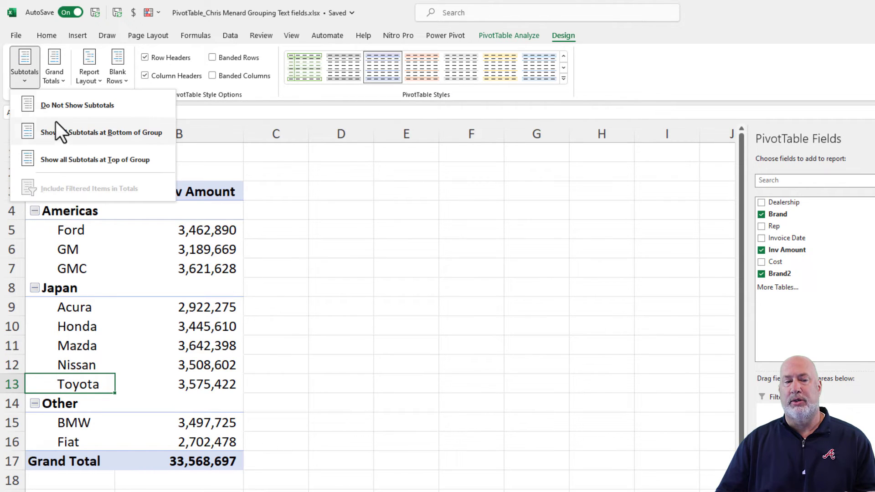
left_click(63, 131)
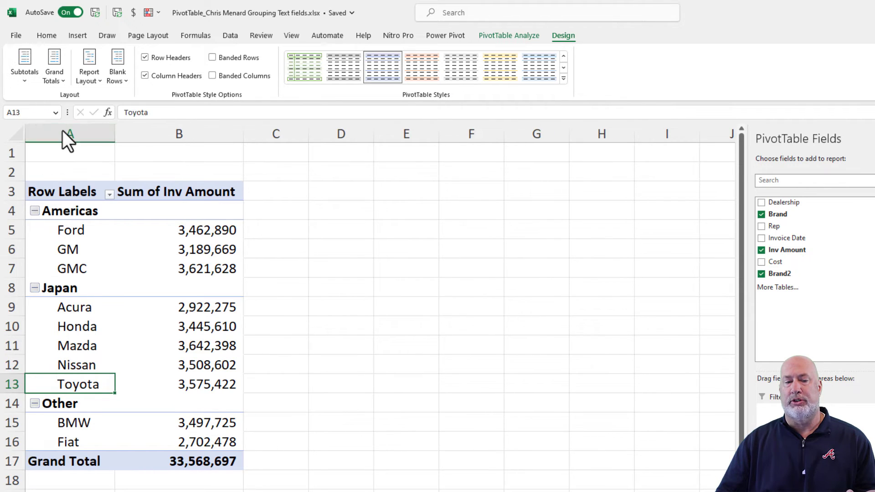
left_click(29, 80)
left_click(72, 160)
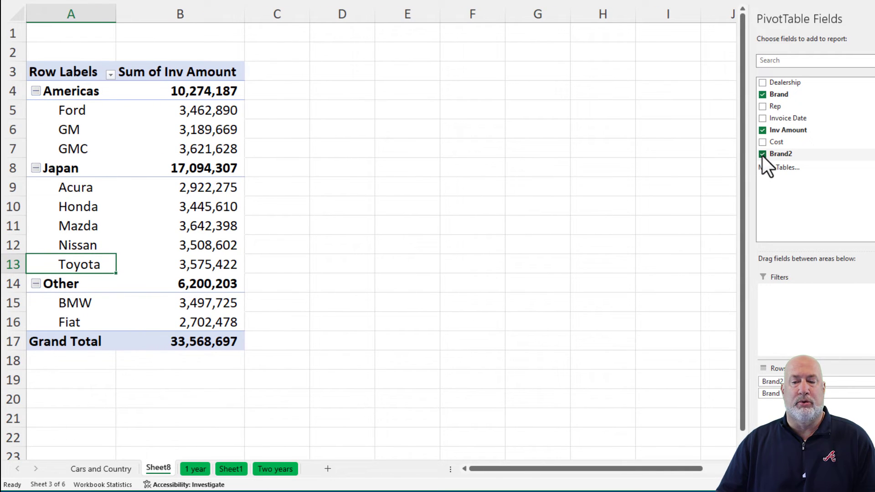
Step: Toggle the Brand2 field off and on so it sits below Brand in Rows
left_click(763, 155)
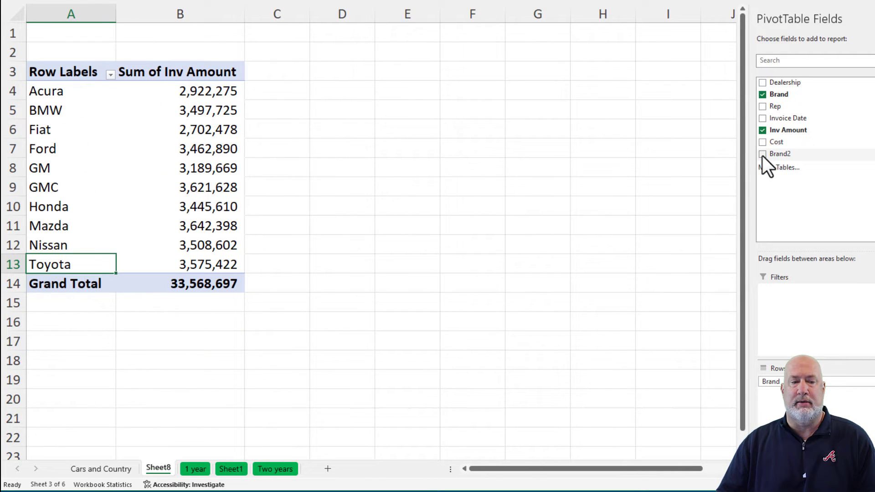
left_click(762, 155)
left_click(762, 155)
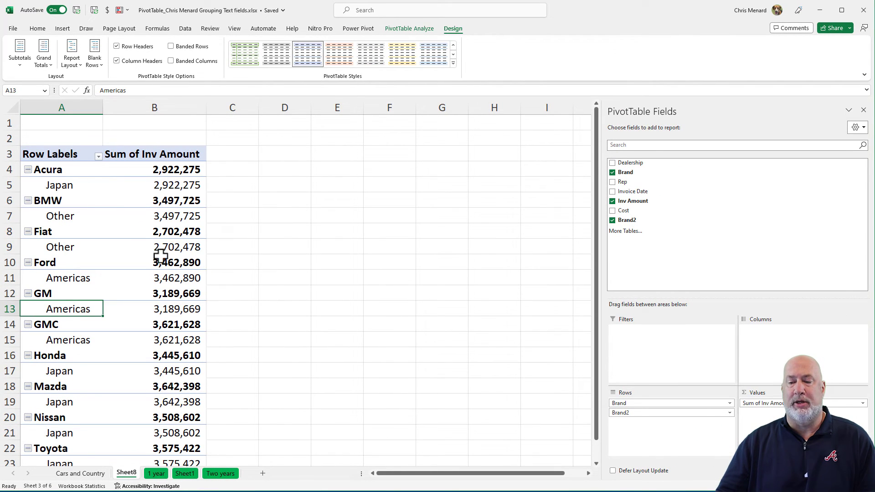
Step: Drag Brand below Brand2 in the Rows area so regions become the outer rows
left_click_drag(634, 403, 643, 420)
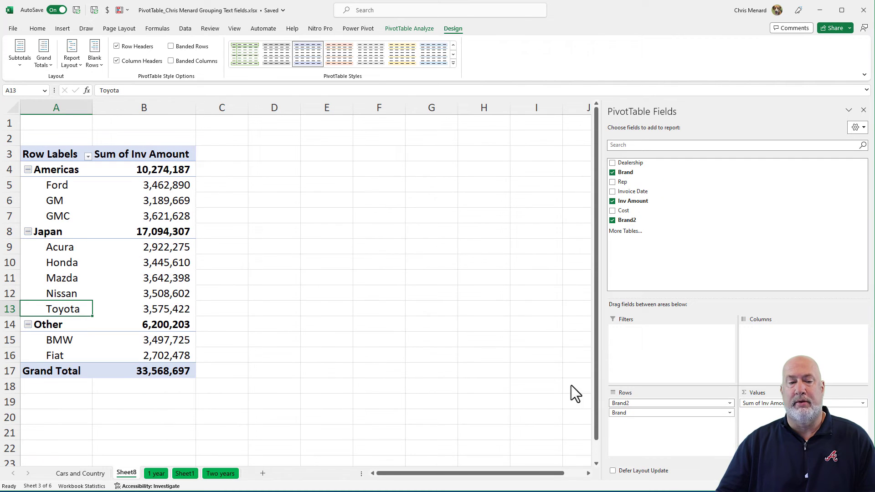